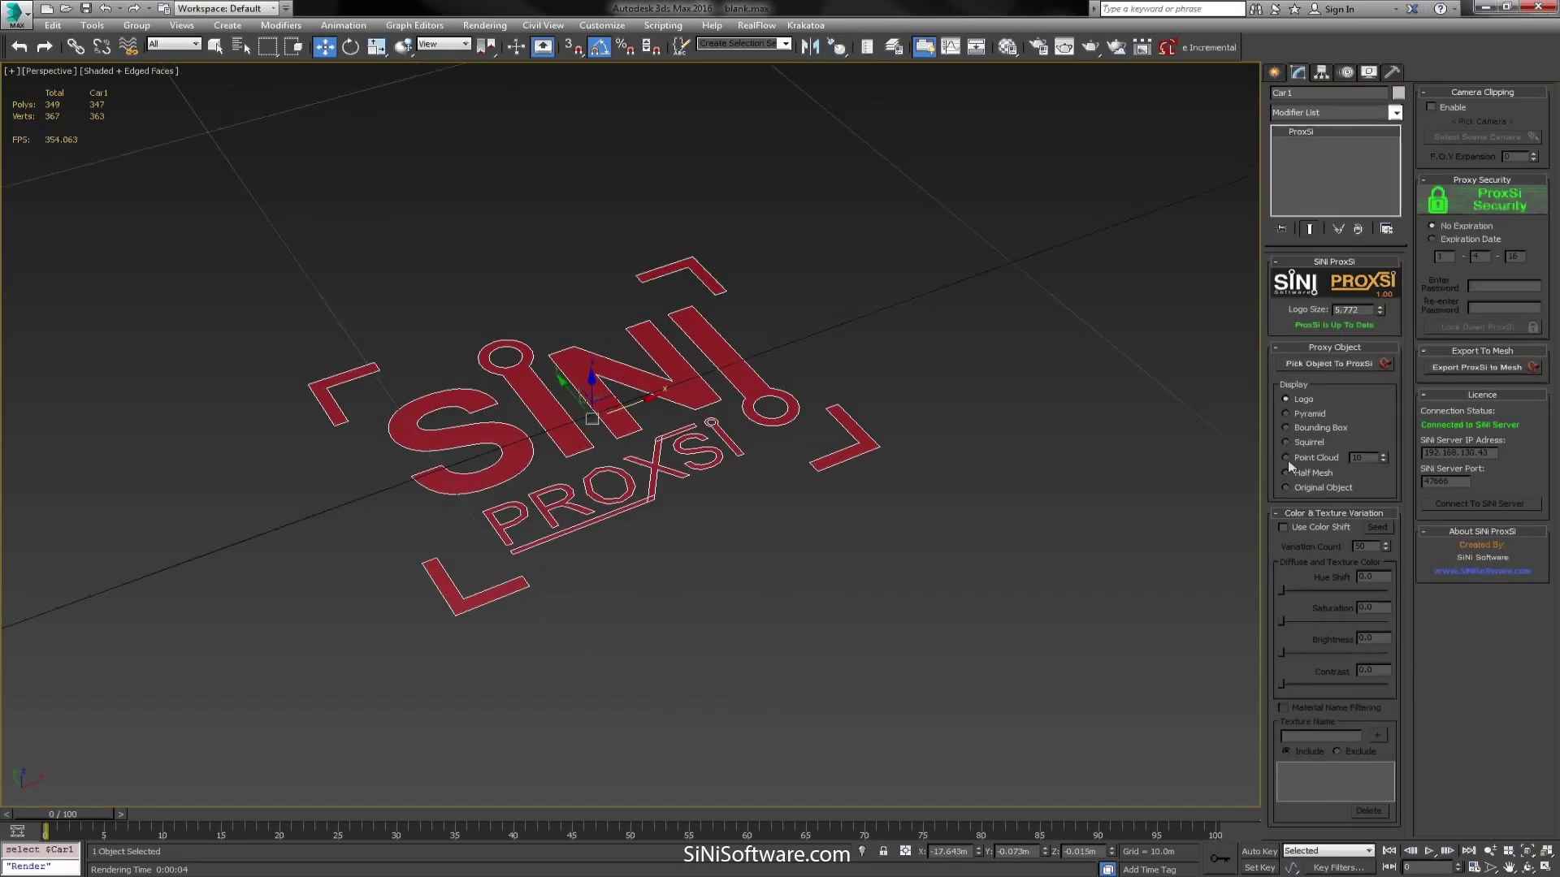
Set the ProxSi Display option to Original Object so the full car mesh shows
{"action": "left_click", "coordinate": [1286, 488]}
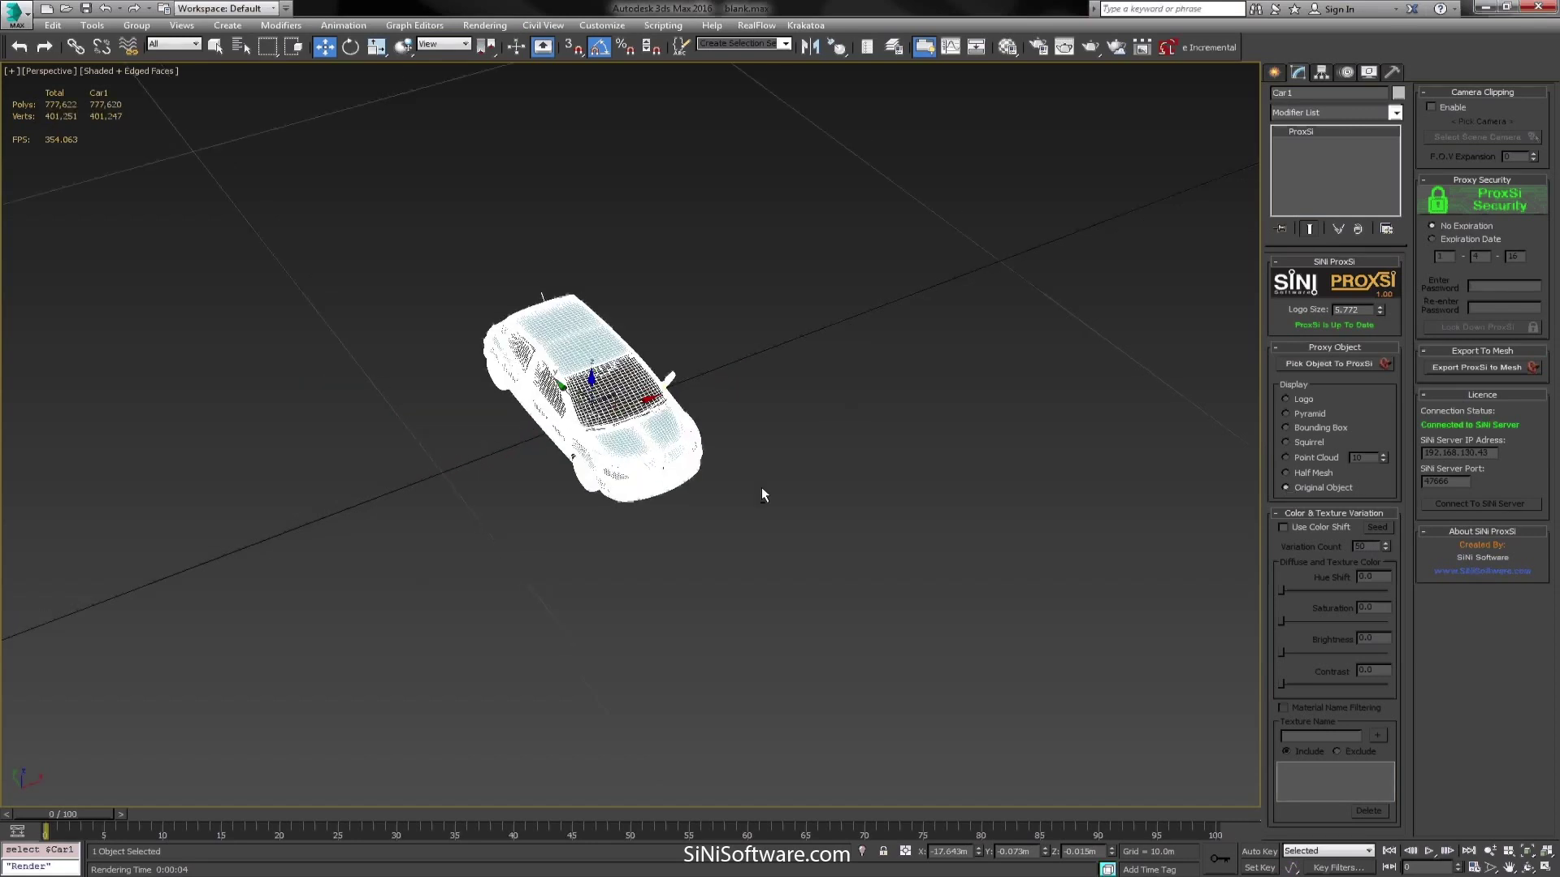
Switch the proxy display to Bounding Box and Shift-drag it into a long row of instances
{"action": "left_click", "coordinate": [1285, 426]}
{"action": "middle_click_drag", "start_coordinate": [758, 421], "coordinate": [534, 487]}
{"action": "mouse_move", "coordinate": [536, 486]}
{"action": "left_mouse_down", "text": "shift"}
{"action": "mouse_move", "coordinate": [747, 417]}
{"action": "mouse_move", "coordinate": [726, 420]}
{"action": "left_mouse_up", "text": "shift"}
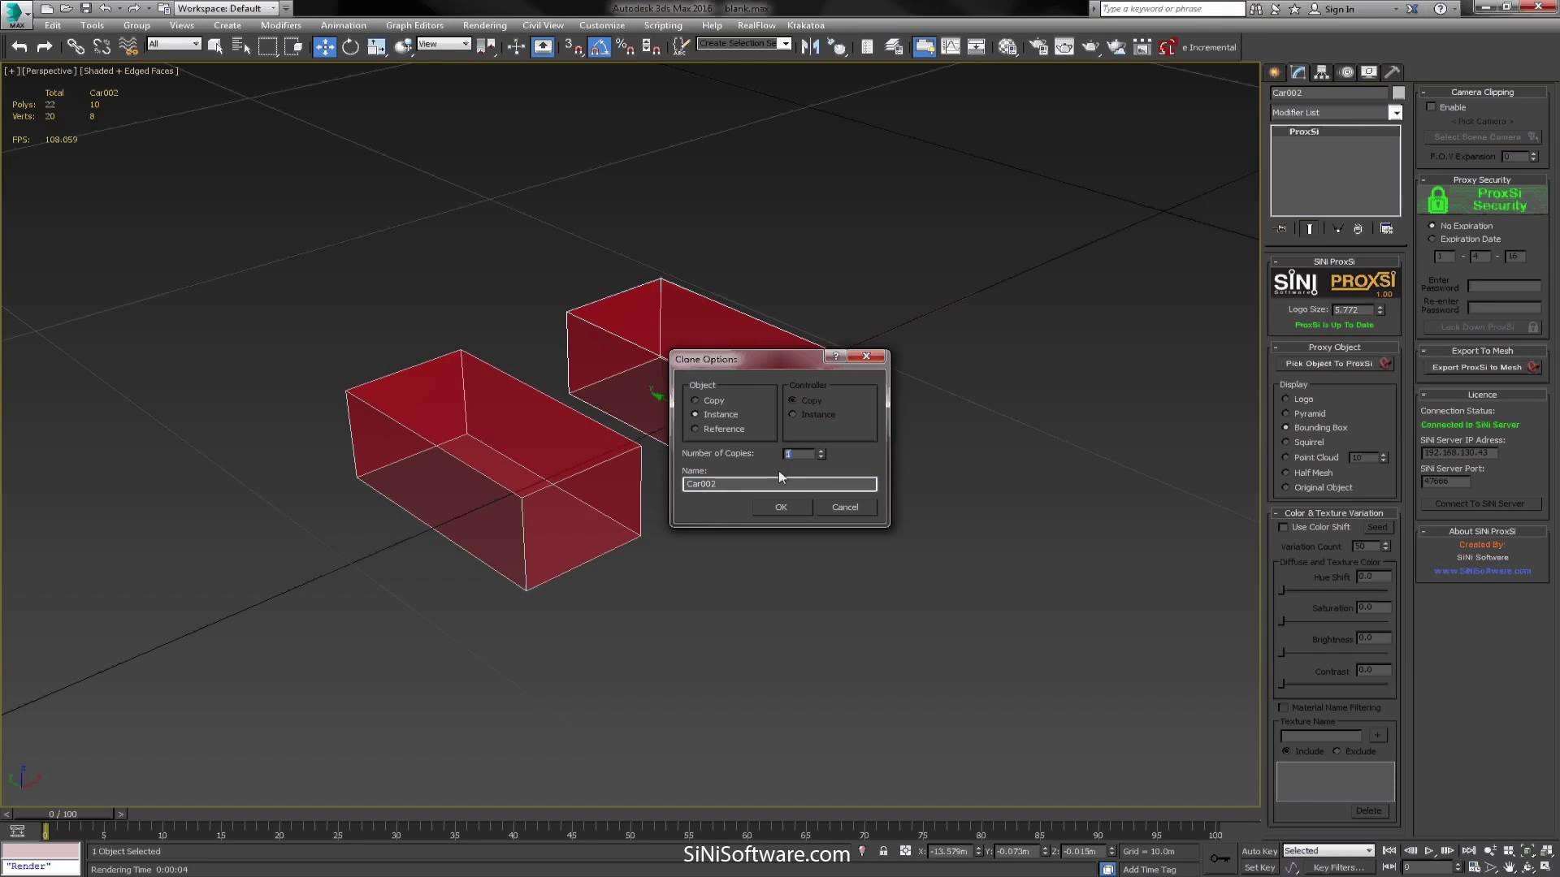
{"action": "left_click", "coordinate": [783, 504]}
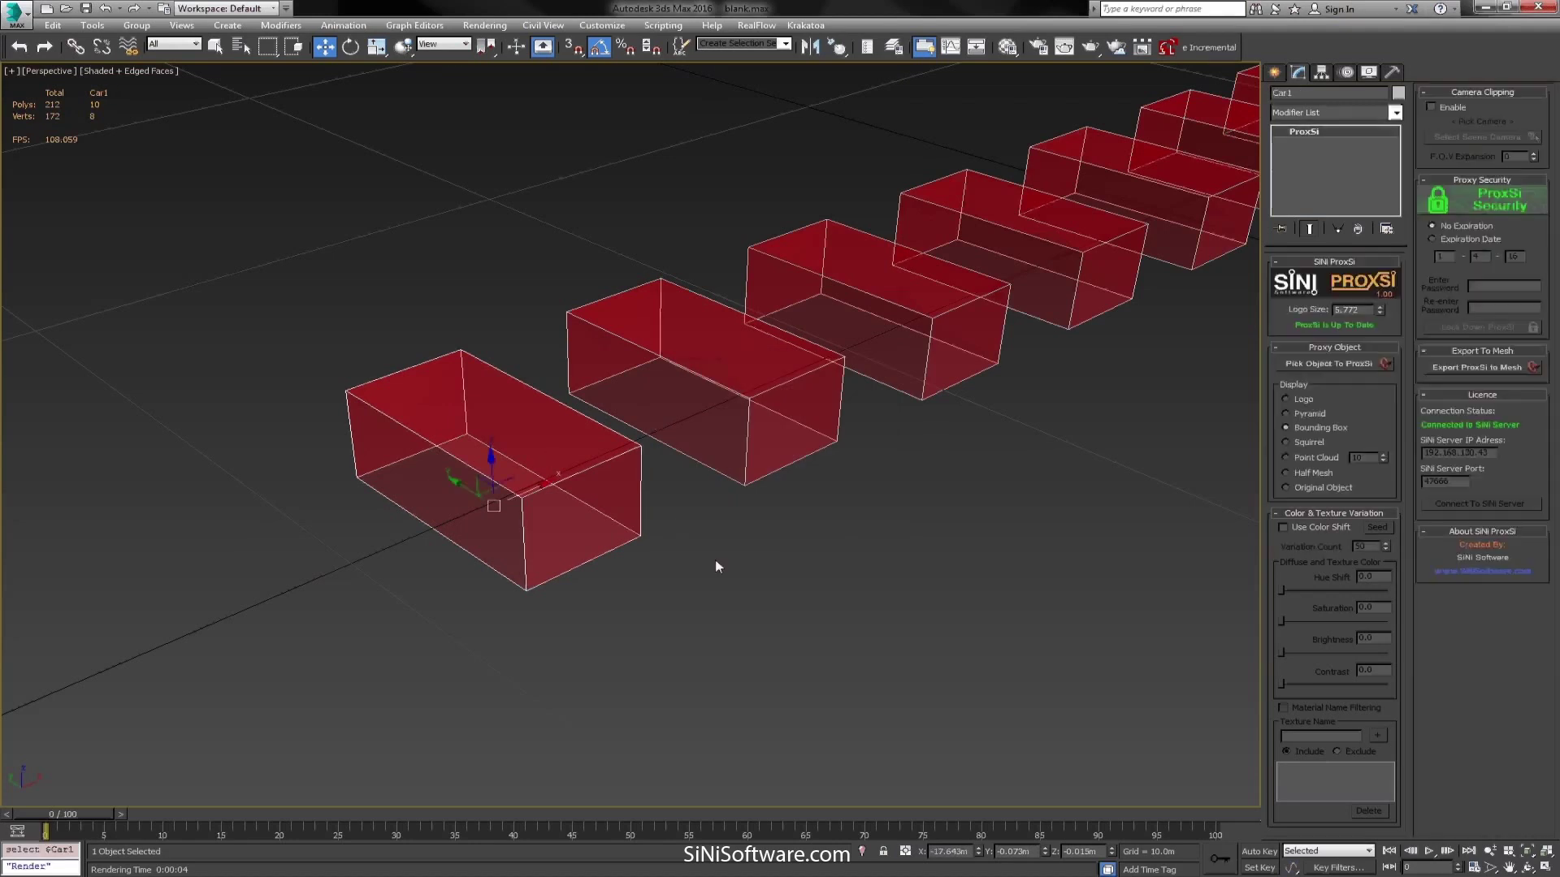
{"action": "mouse_move", "coordinate": [715, 560]}
{"action": "middle_mouse_down", "text": "alt"}
{"action": "mouse_move", "coordinate": [739, 544]}
{"action": "mouse_move", "coordinate": [604, 645]}
{"action": "mouse_move", "coordinate": [613, 666]}
{"action": "middle_mouse_up", "text": "alt"}
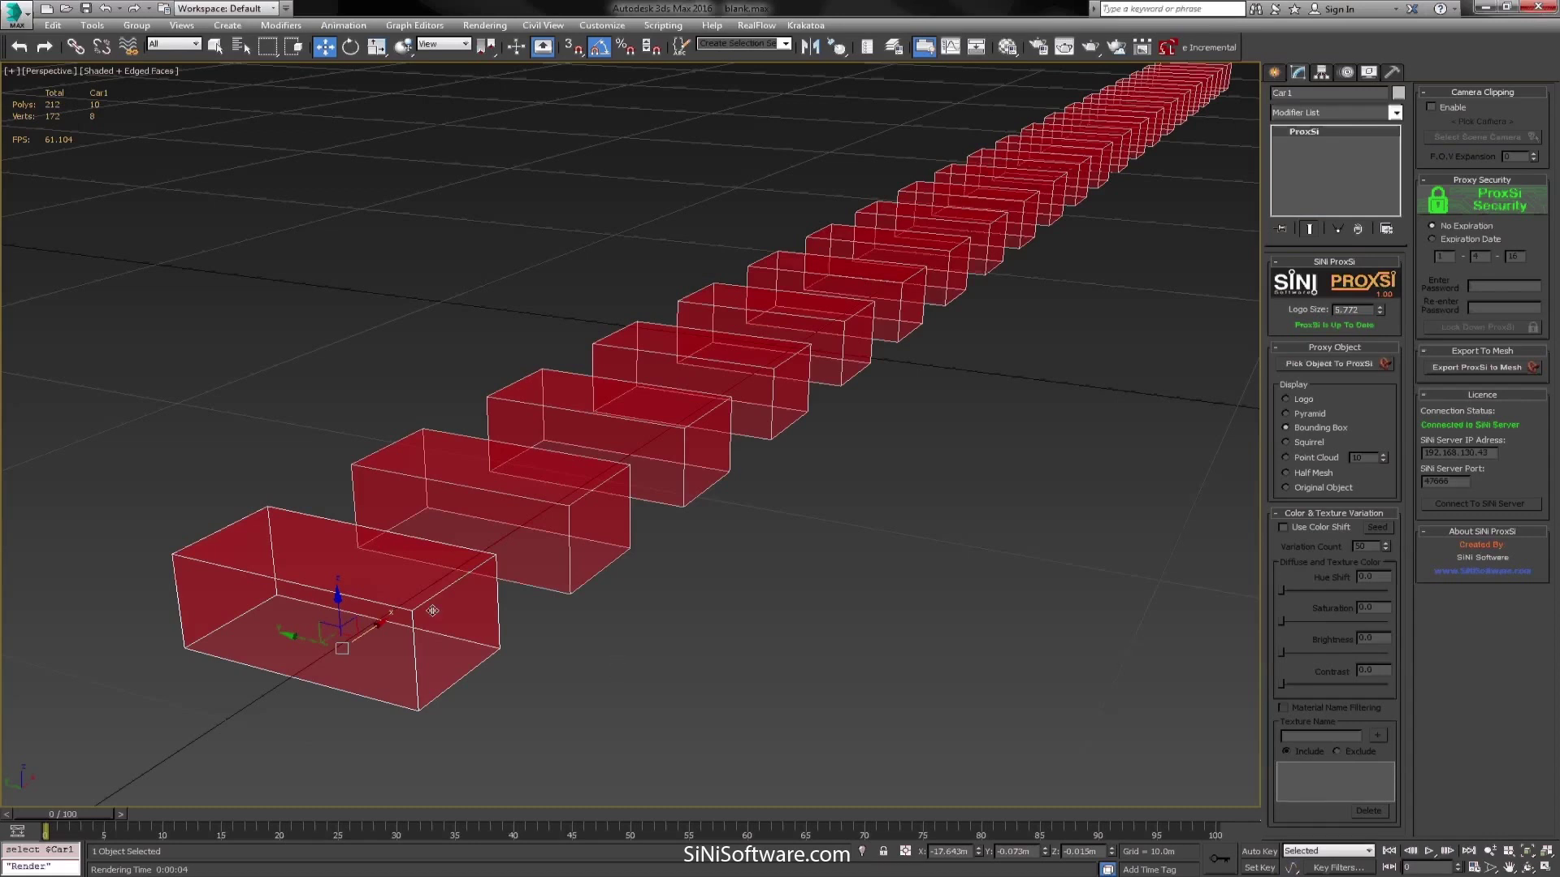
Deselect everything in an empty viewport area so the row can be rendered
{"action": "left_click", "coordinate": [983, 539]}
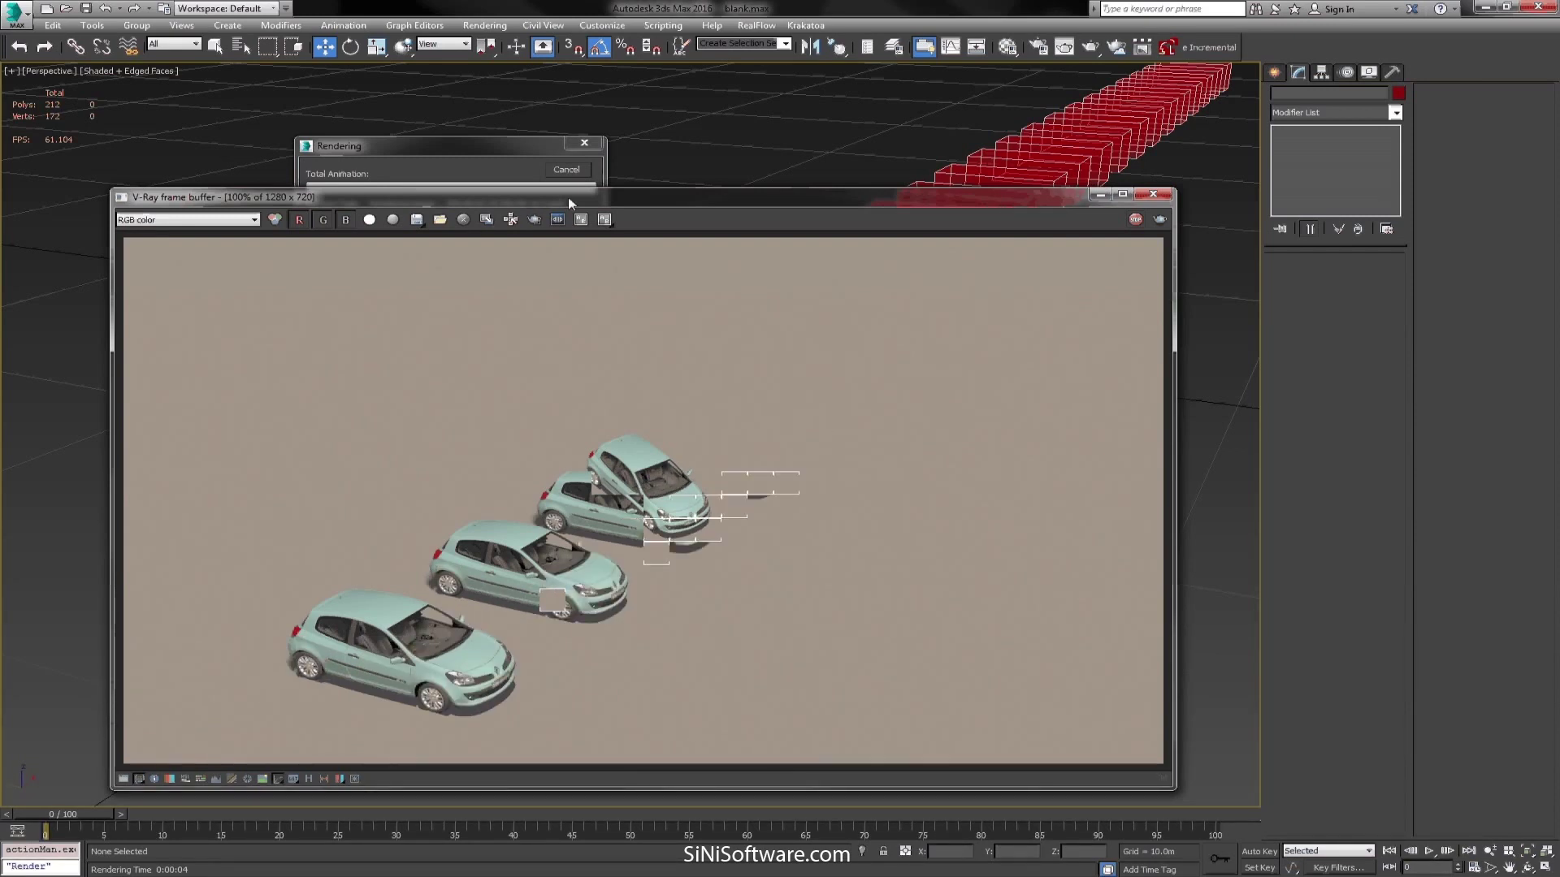
Enable Use Color Shift on Car1 with 20 variations, hue and saturation shifts, and brightness about 17.8
{"action": "left_click", "coordinate": [568, 170]}
{"action": "left_click", "coordinate": [1154, 195]}
{"action": "left_click", "coordinate": [1305, 527]}
{"action": "left_click_drag", "start_coordinate": [1370, 547], "coordinate": [1310, 547]}
{"action": "left_click", "coordinate": [1359, 592]}
{"action": "left_click", "coordinate": [1352, 618]}
{"action": "left_click", "coordinate": [1358, 658]}
{"action": "left_click", "coordinate": [1116, 650]}
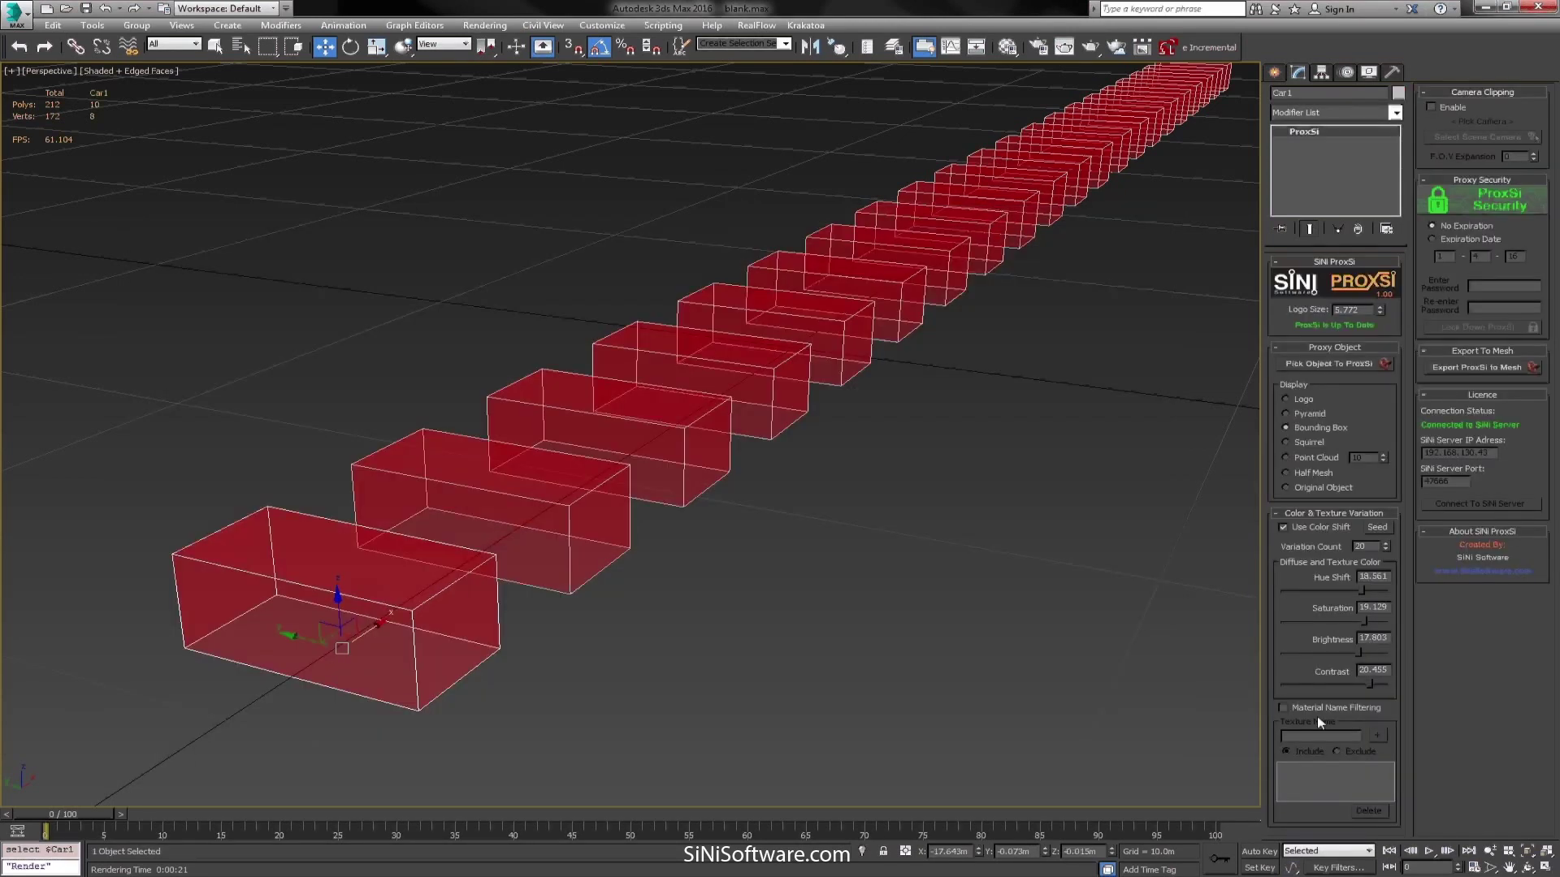
Turn on Material Name Filtering, check the car materials, and add the car* filter
{"action": "left_click", "coordinate": [1285, 707]}
{"action": "left_click", "coordinate": [817, 565]}
{"action": "key", "text": "m"}
{"action": "left_click", "coordinate": [583, 488]}
{"action": "mouse_move", "coordinate": [952, 459]}
{"action": "left_mouse_down"}
{"action": "mouse_move", "coordinate": [951, 502]}
{"action": "mouse_move", "coordinate": [950, 459]}
{"action": "left_mouse_up"}
{"action": "left_click", "coordinate": [960, 127]}
{"action": "type", "text": "car*"}
{"action": "left_click", "coordinate": [1375, 735]}
{"action": "left_click", "coordinate": [875, 655]}
Render the car row with V-Ray, then close the frame buffer window
{"action": "key", "text": "shift+q"}
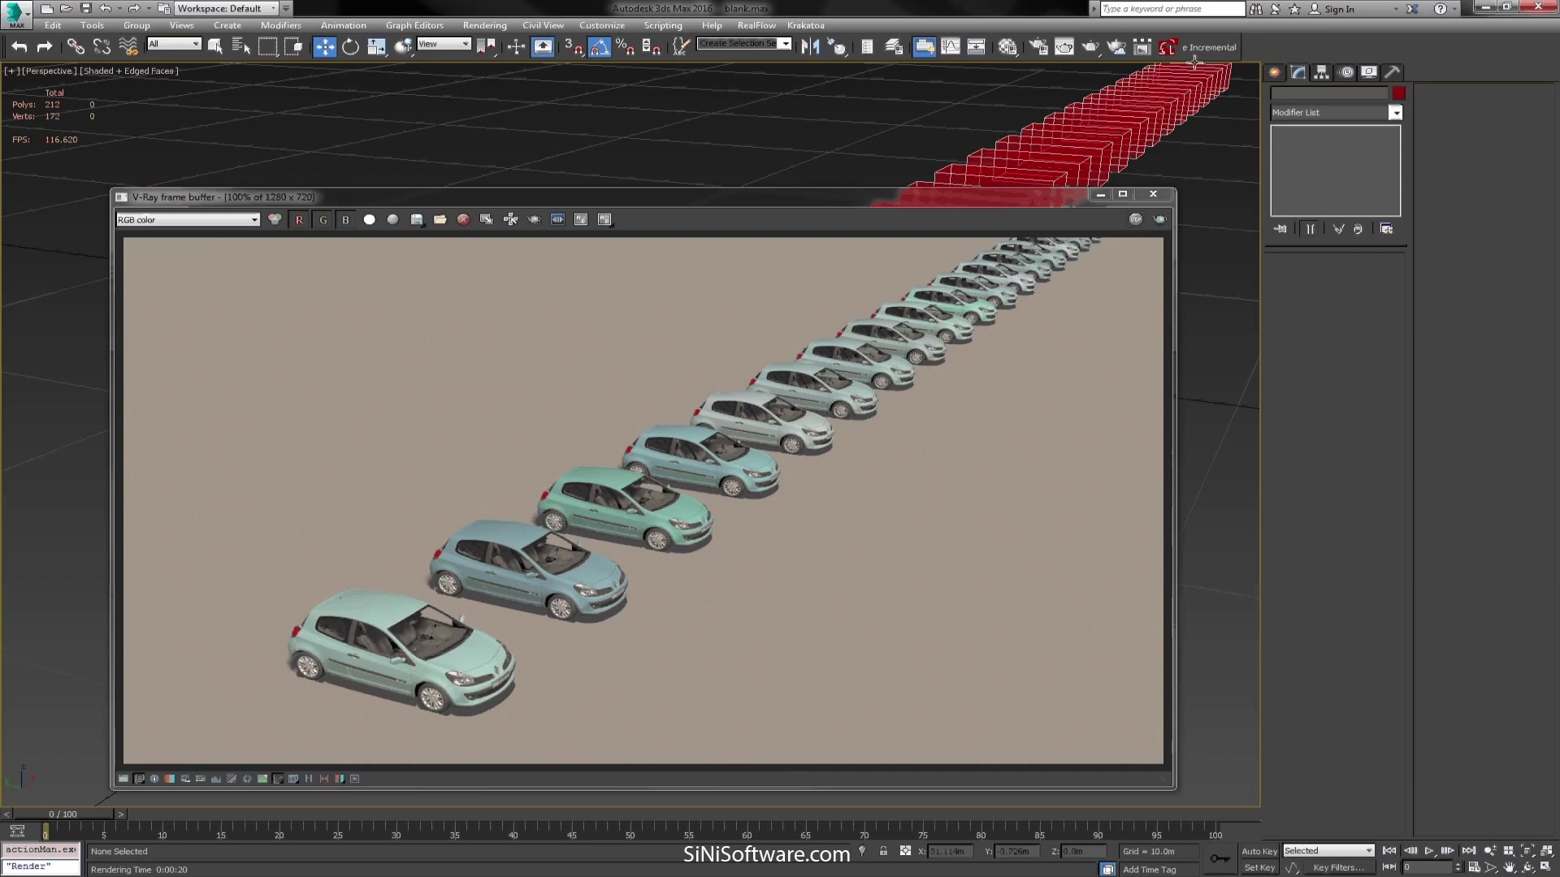
{"action": "left_click", "coordinate": [1157, 195]}
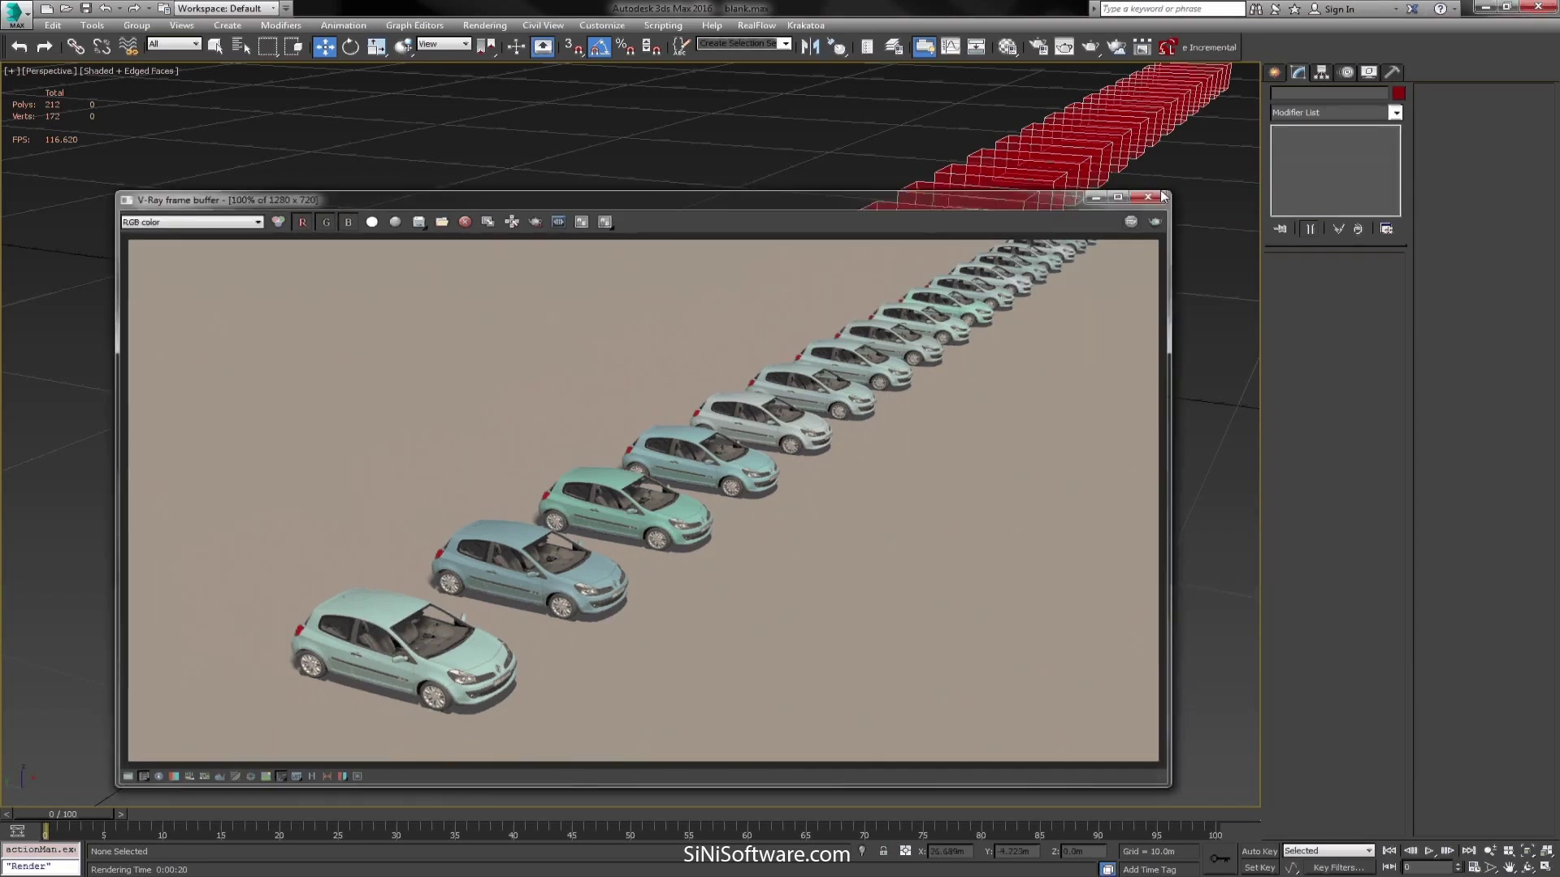
{"action": "left_click", "coordinate": [480, 570]}
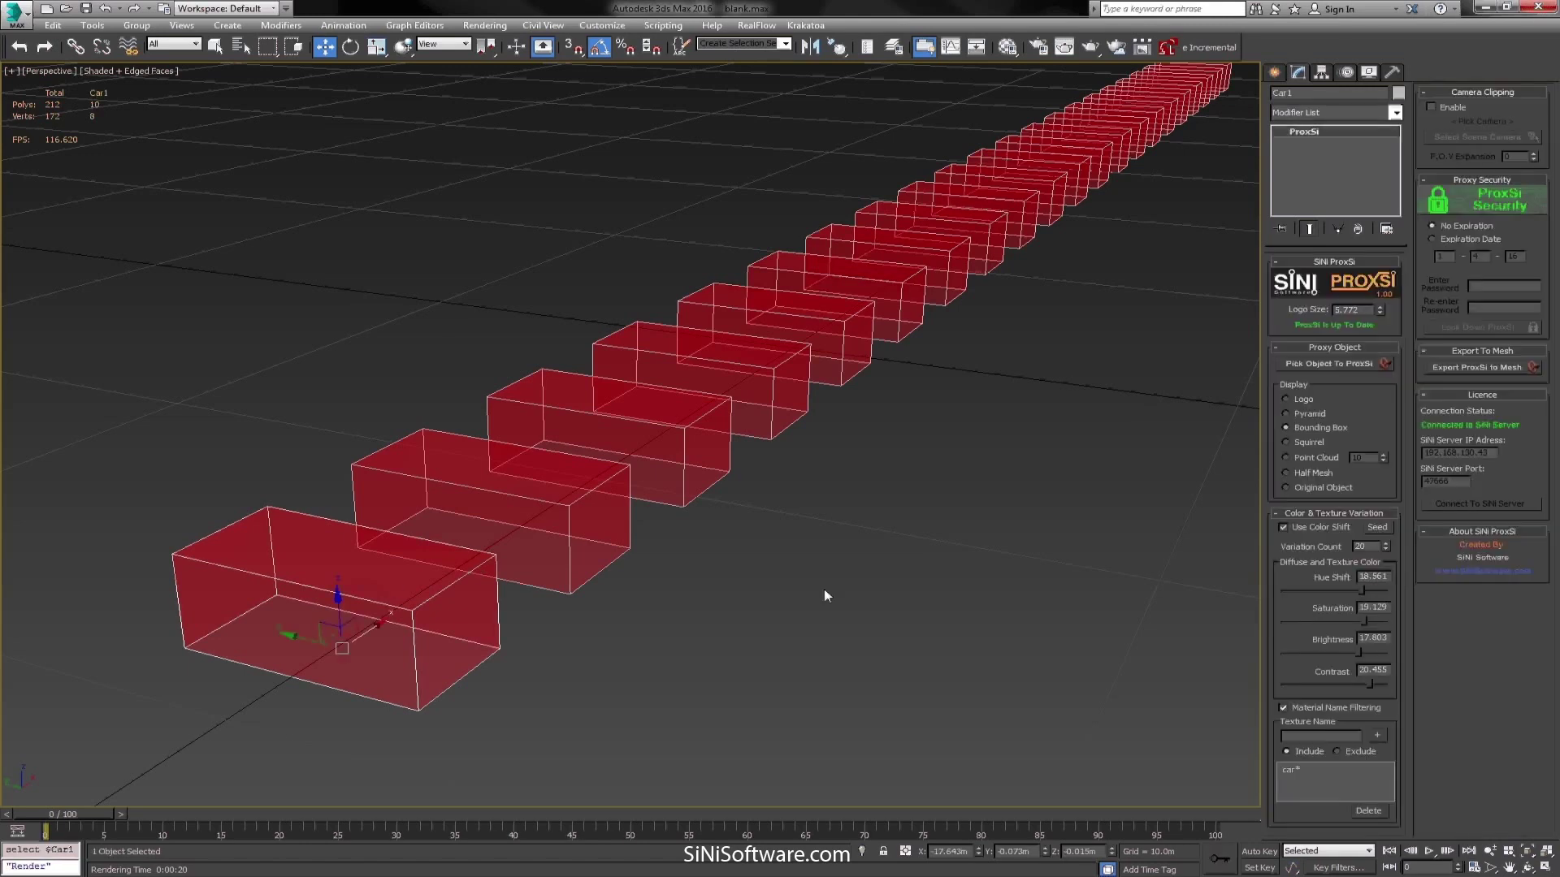